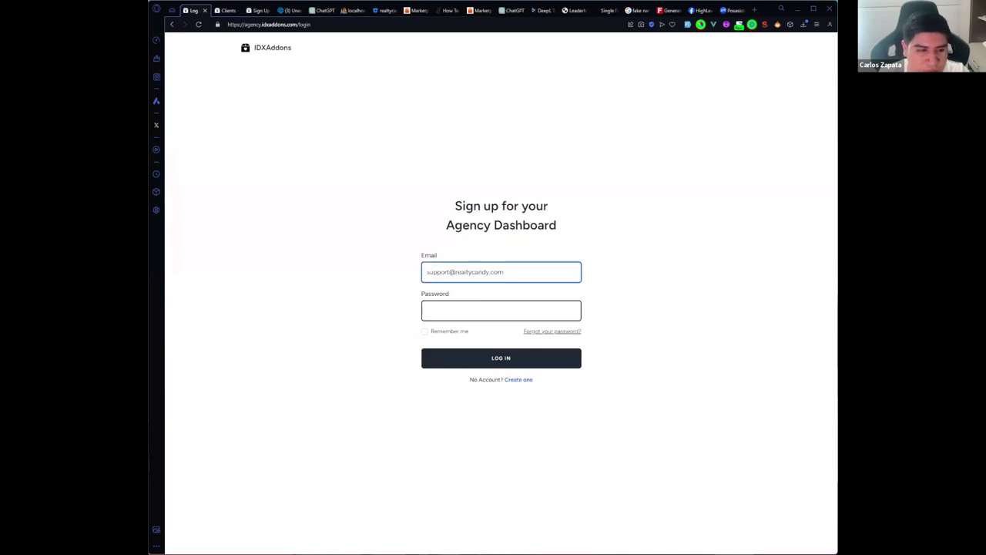
# Log in to the agency dashboard and review the MLS paperwork notice for DEMO - Providence Seven LLC.
pyautogui.press('Return')
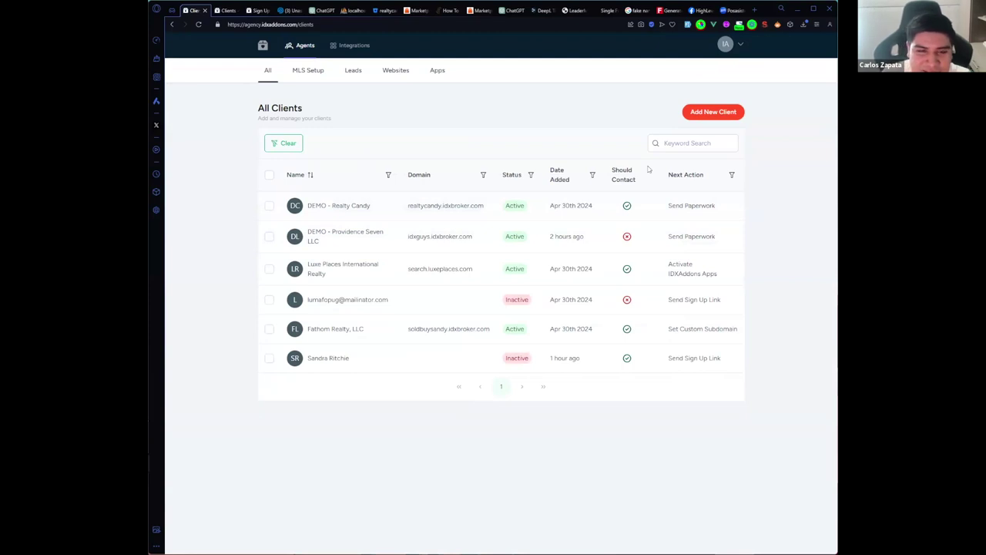
pyautogui.click(697, 239)
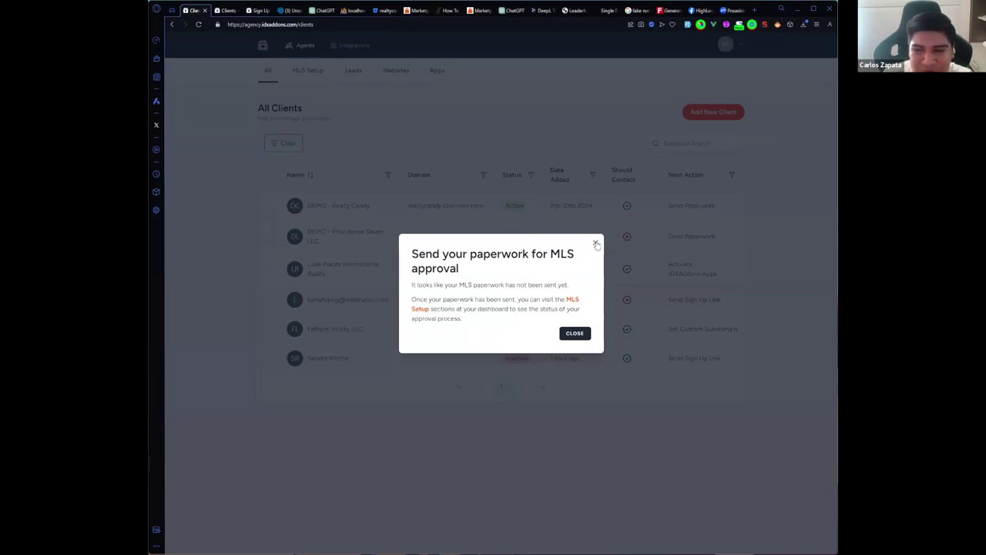
pyautogui.click(692, 245)
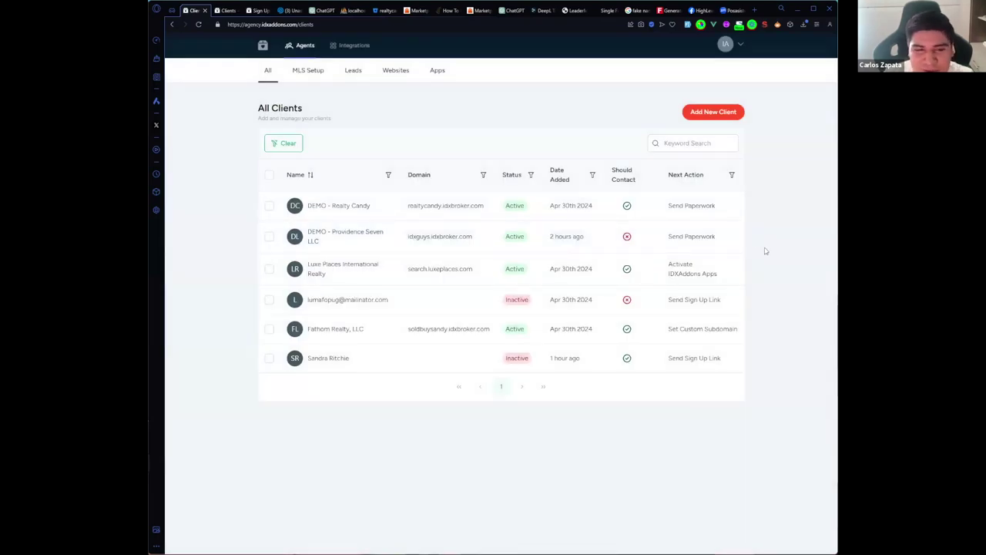
# Review Fathom Realty, LLC's custom subdomain notice, then view the MLS Setup paperwork statuses.
pyautogui.click(699, 331)
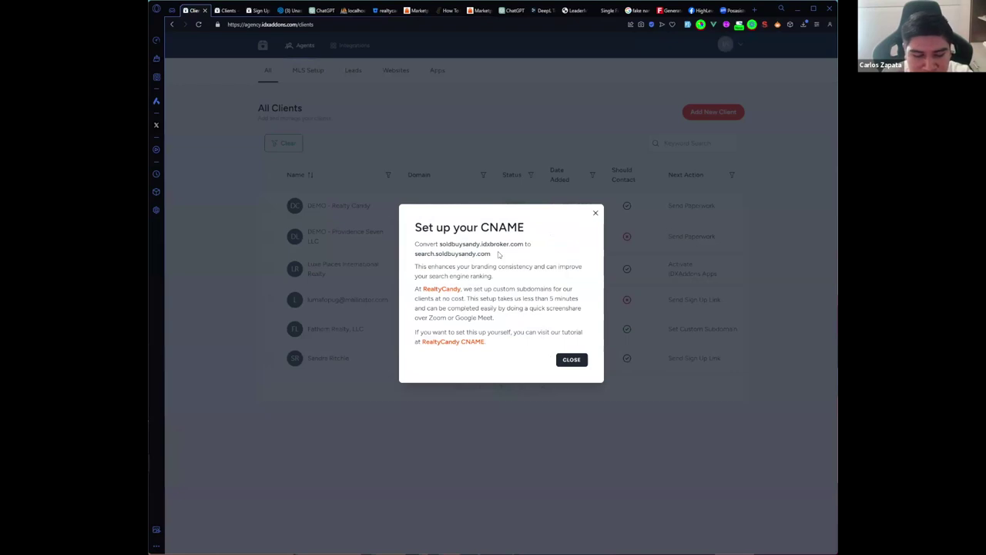
pyautogui.click(596, 214)
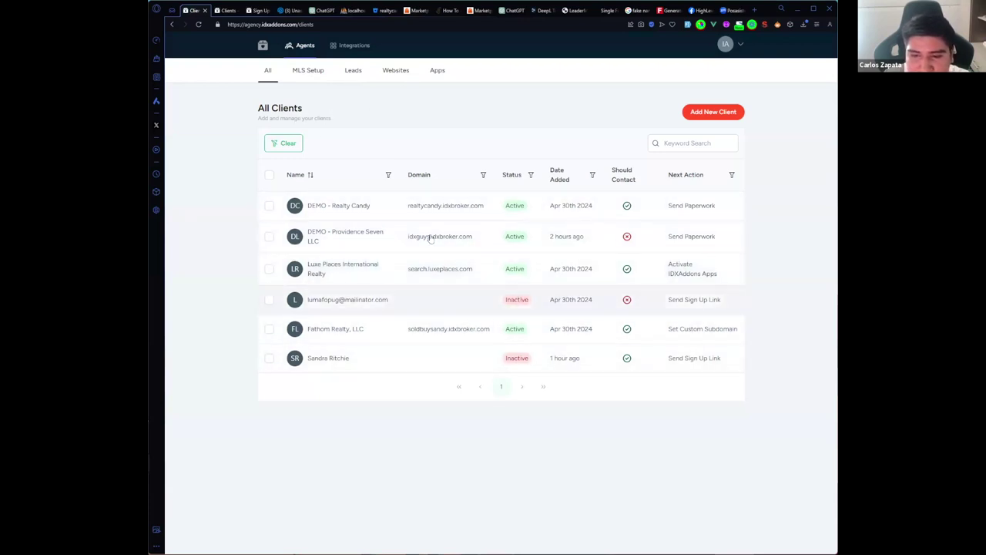
pyautogui.click(310, 71)
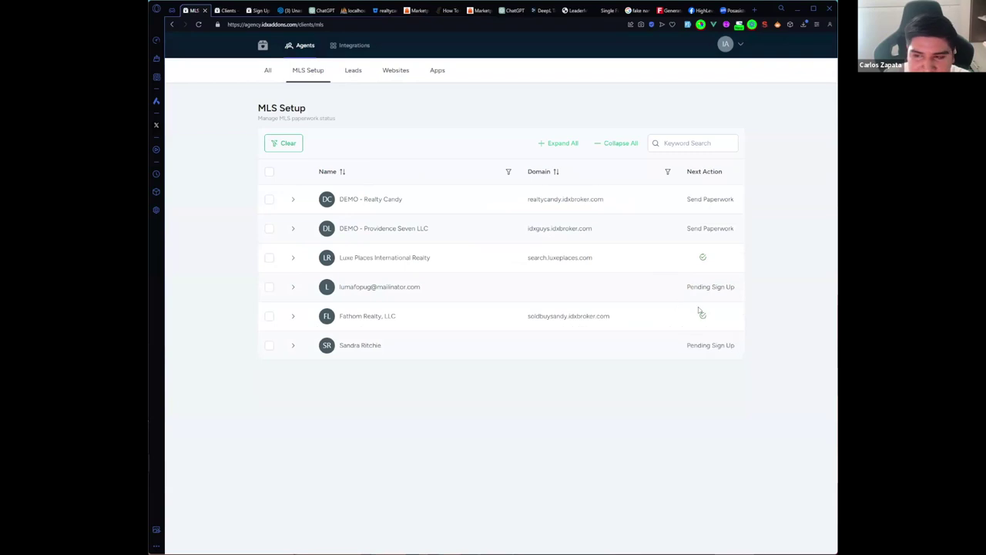
# Check Luxe Places International Realty's MLS approvals, then show the Leads Management page.
pyautogui.click(294, 258)
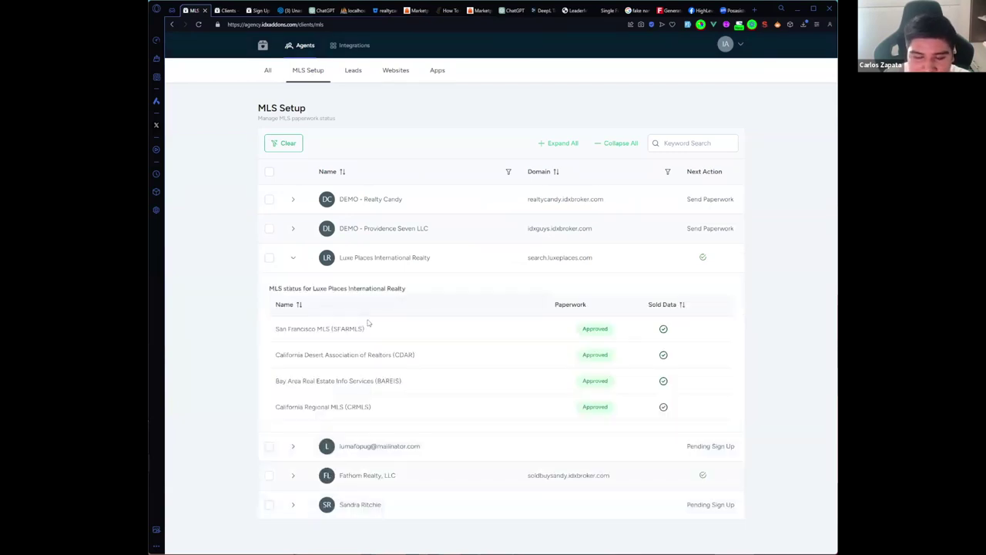
pyautogui.click(293, 259)
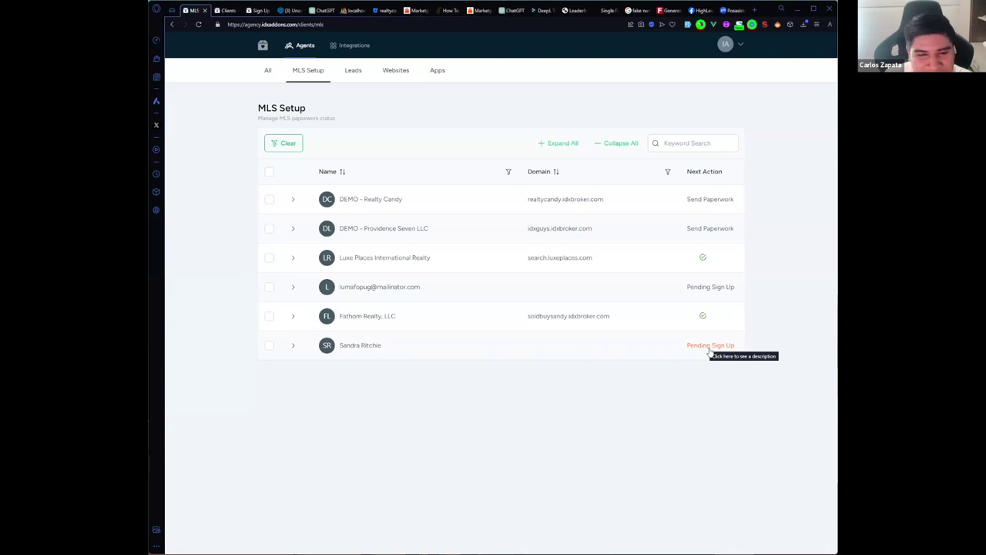
pyautogui.click(353, 72)
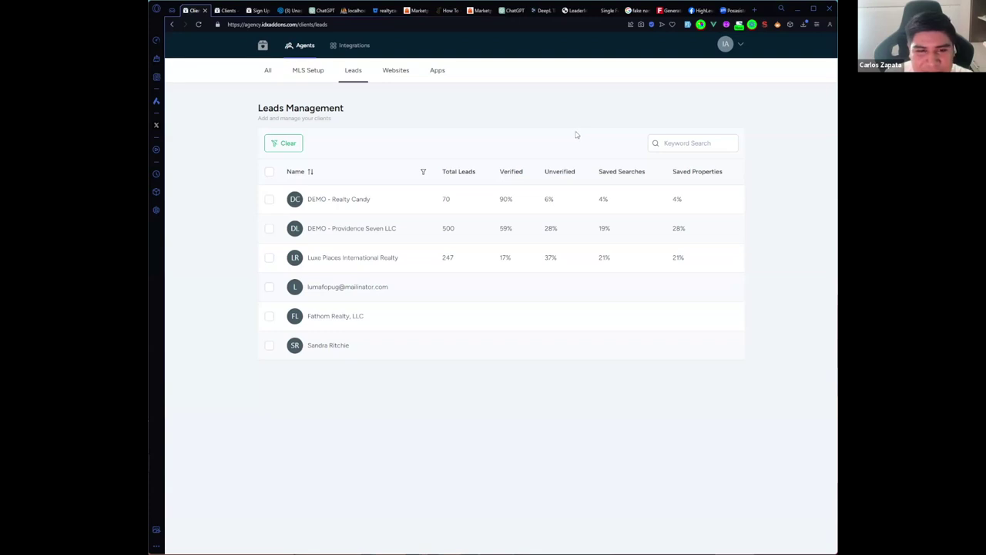
# Show the Websites page and bring up the 'Set up your CNAME' custom subdomain instructions.
pyautogui.click(403, 76)
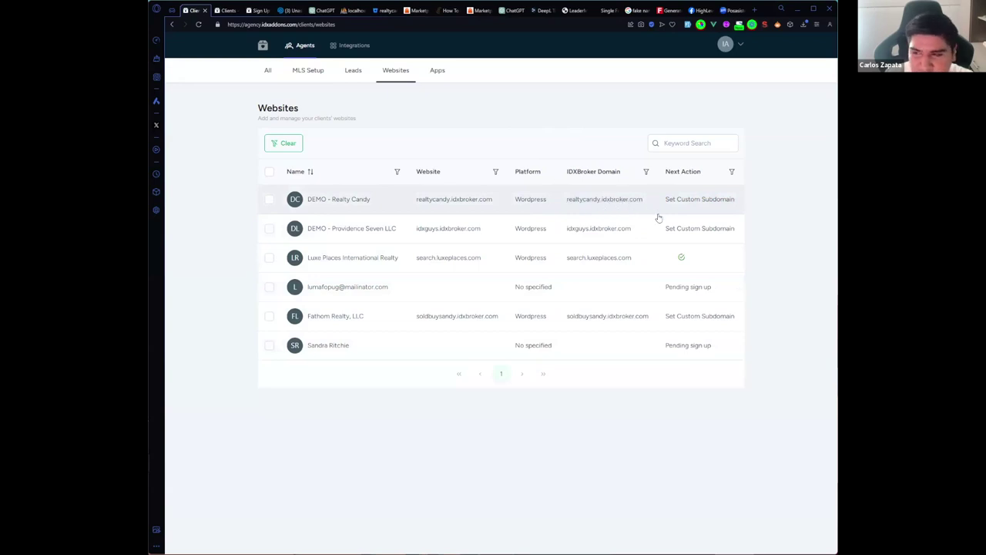
pyautogui.click(693, 230)
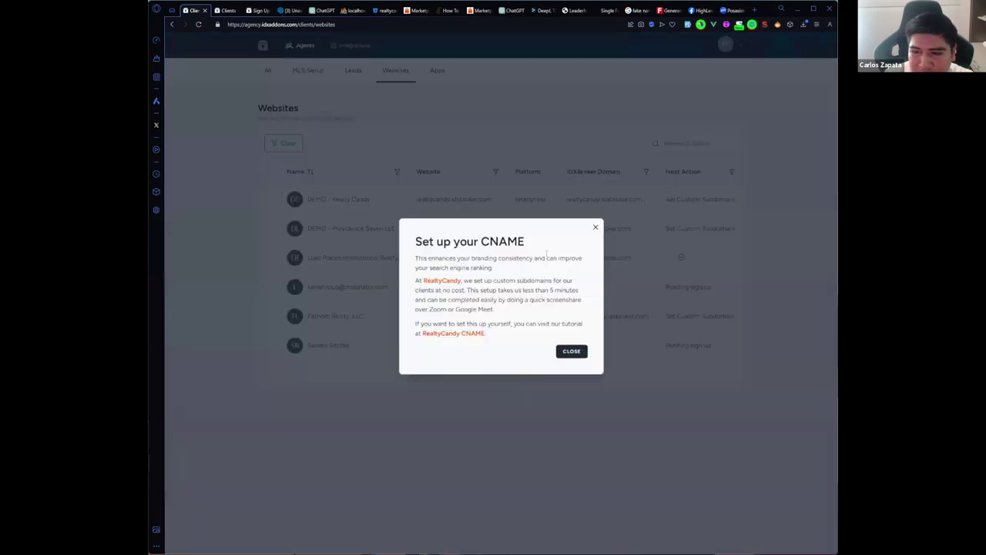
# Review the CNAME notice for DEMO - Realty Candy, then log in as that client from Apps.
pyautogui.click(596, 226)
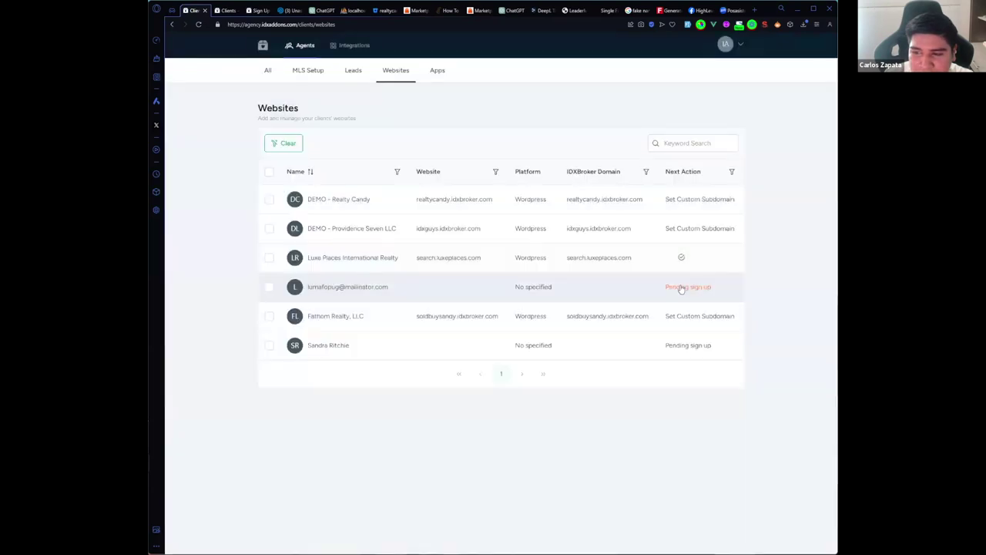
pyautogui.click(689, 201)
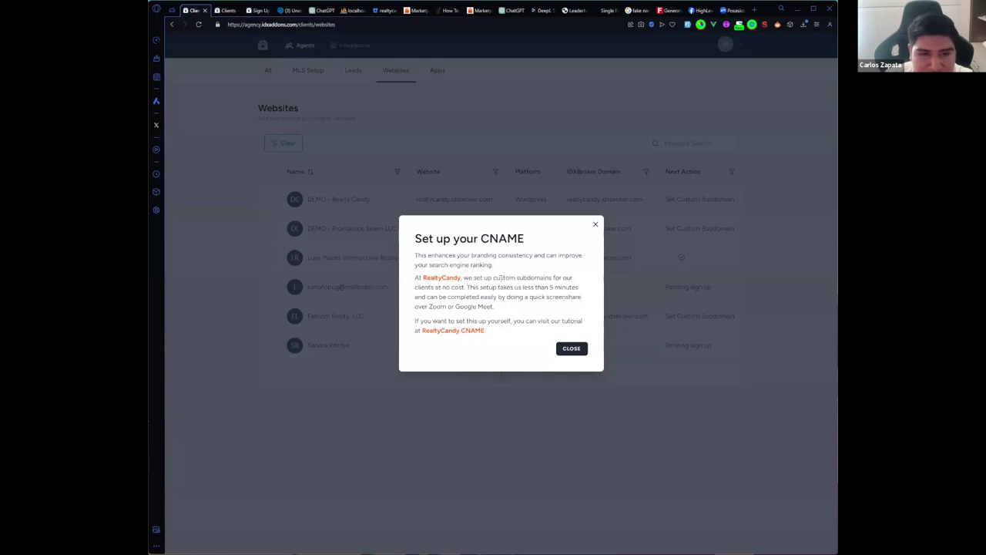
pyautogui.click(594, 224)
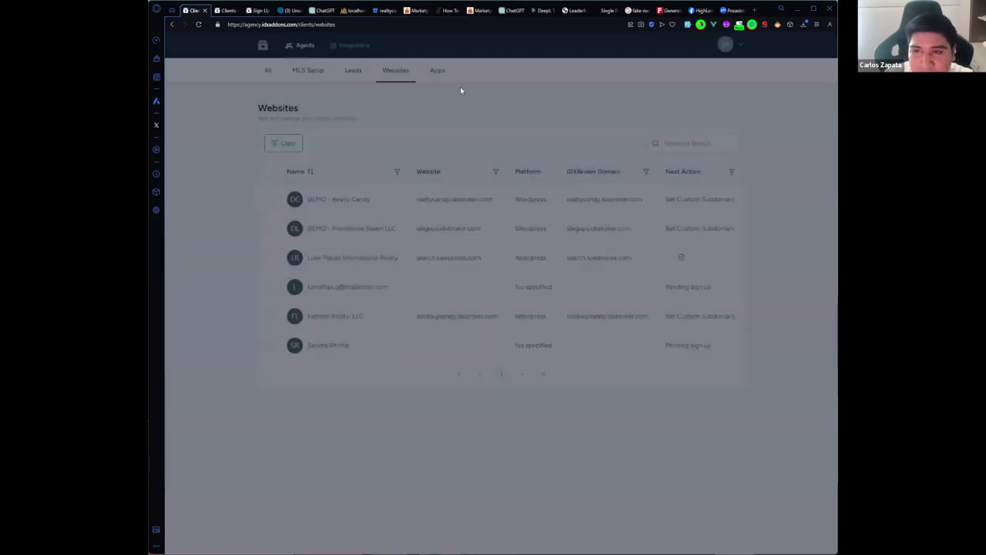
pyautogui.click(436, 70)
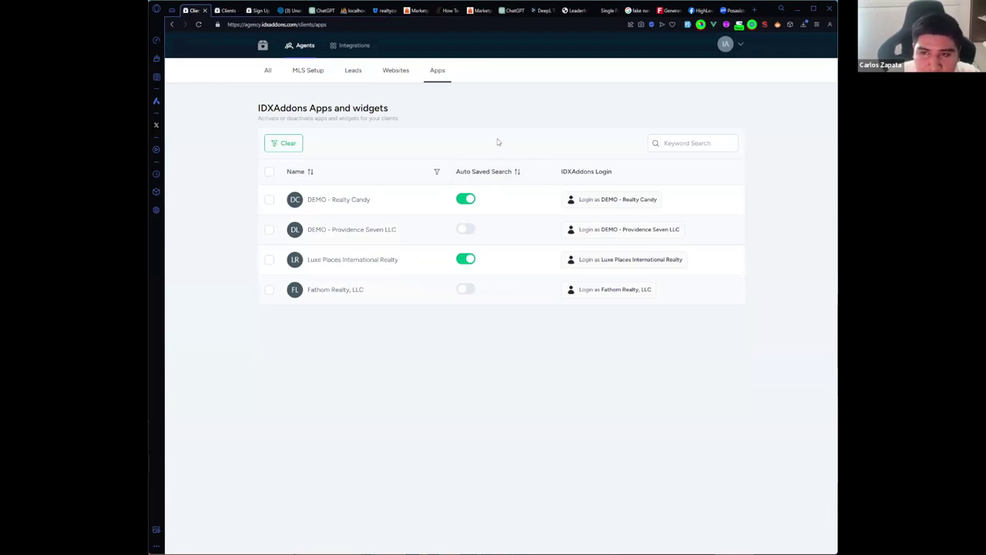
pyautogui.click(637, 205)
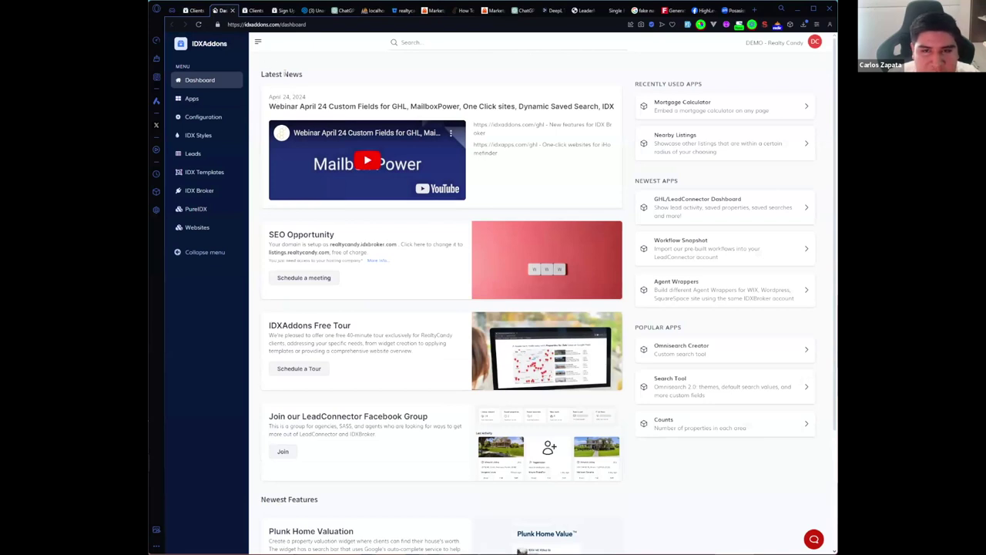
# Browse DEMO - Realty Candy's apps, close its dashboard, and return to the All Clients list.
pyautogui.click(223, 101)
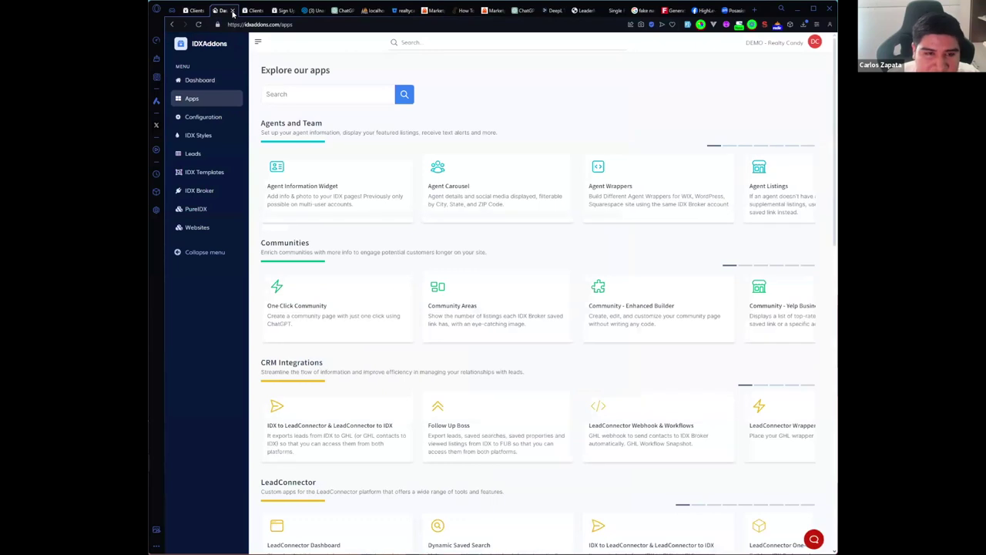
pyautogui.click(233, 13)
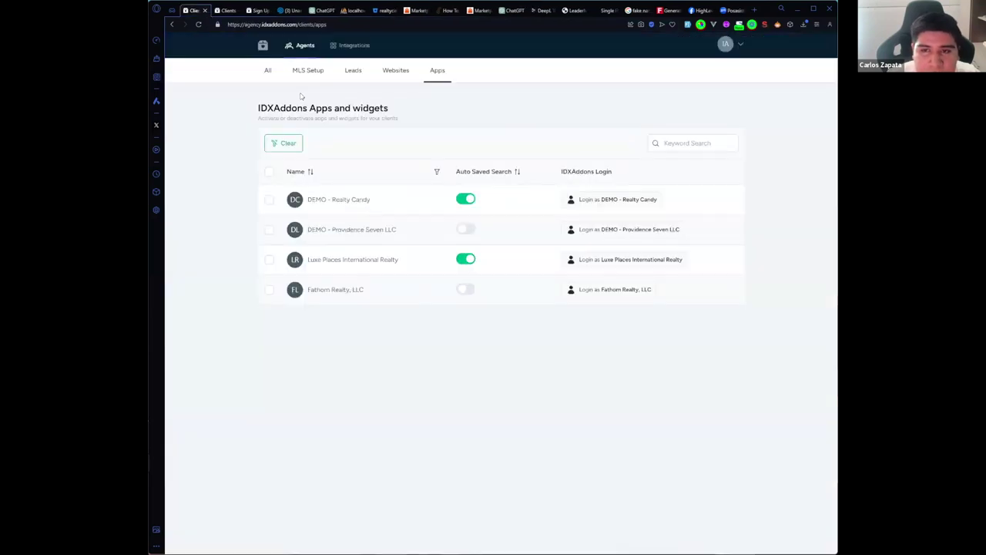
pyautogui.click(268, 72)
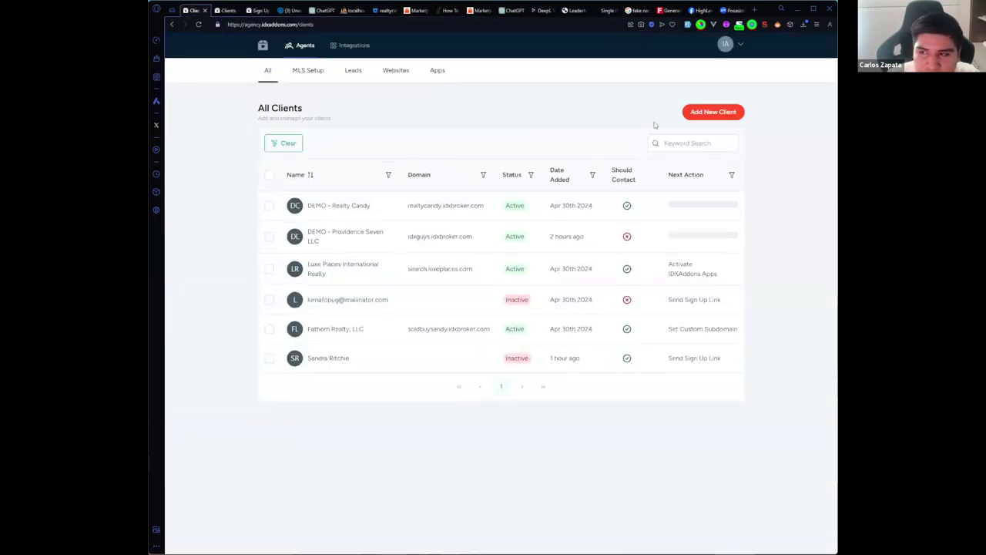
# Add Realty Executives On The Bay Inc. as an Existing IDXBroker Account client using its pasted API key.
pyautogui.click(726, 114)
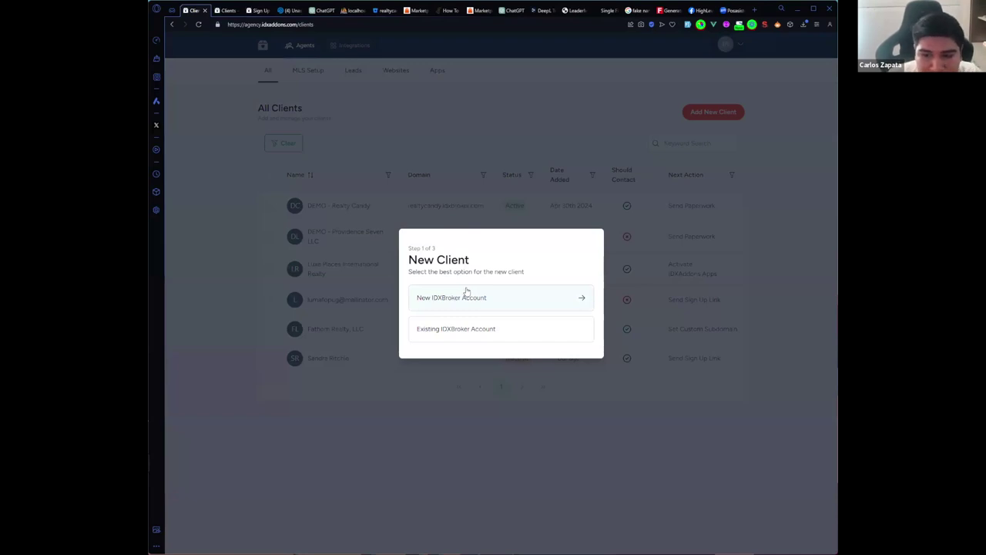
pyautogui.click(482, 333)
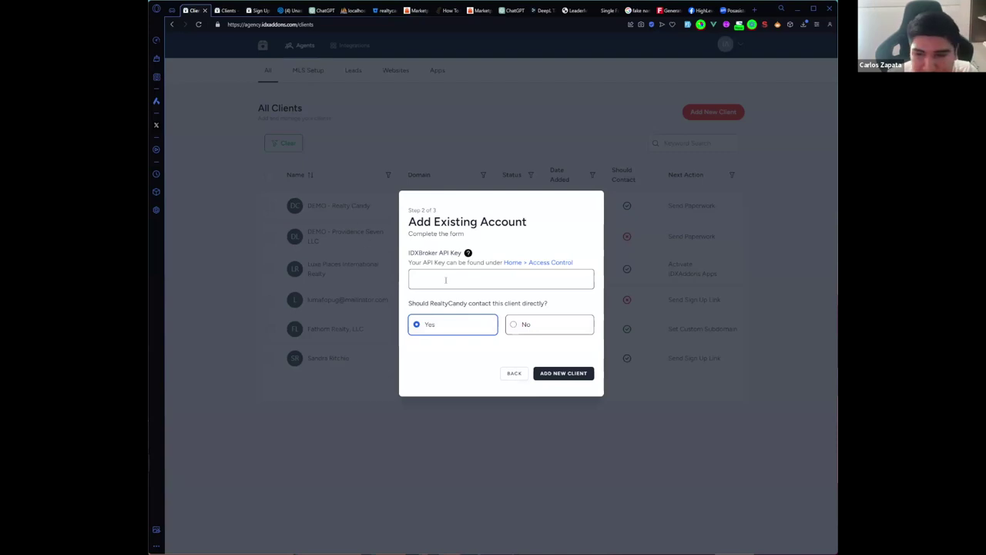
pyautogui.click(445, 279)
pyautogui.hotkey('ctrl', 'v')
pyautogui.click(560, 373)
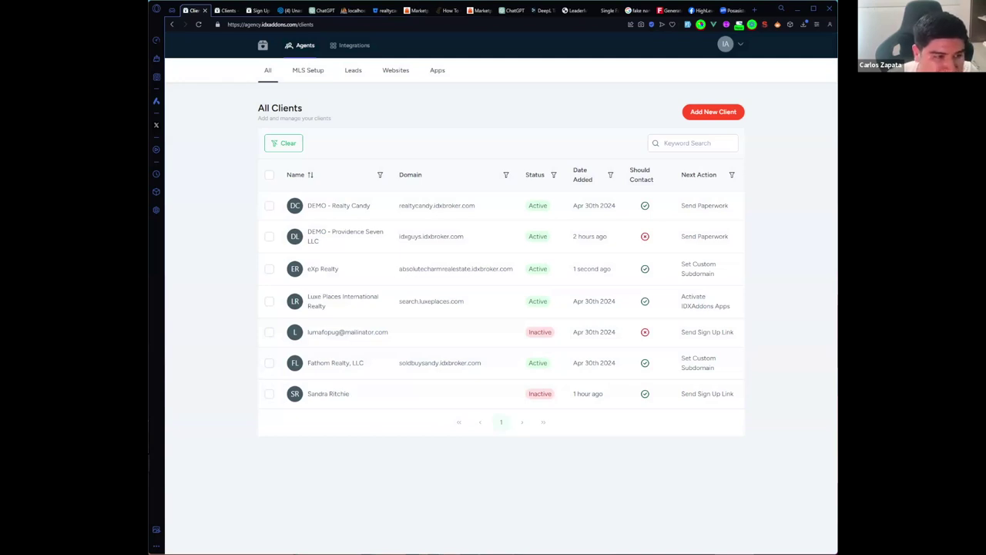
# Submit another existing IDXBroker account client, bringing the All Clients list to eight.
pyautogui.click(699, 113)
pyautogui.click(462, 324)
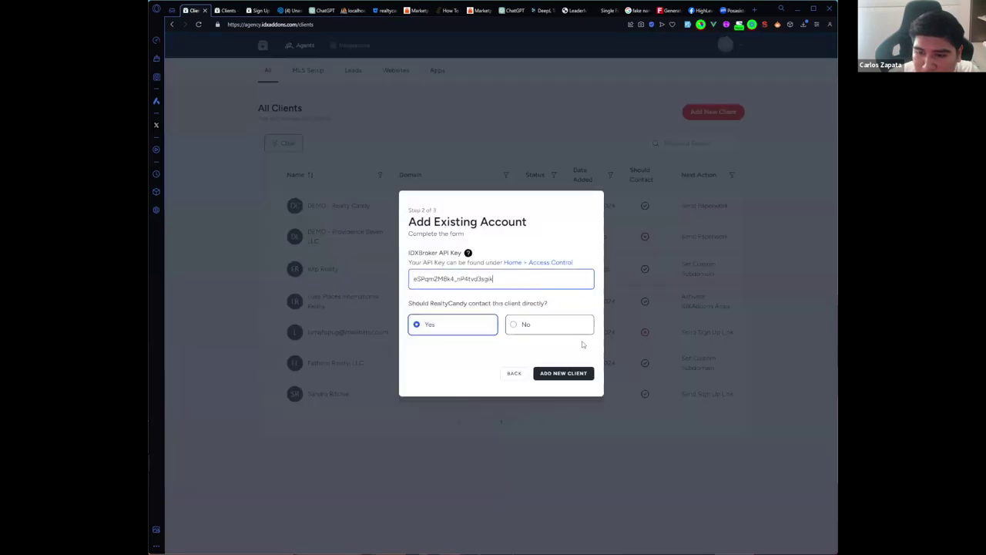
pyautogui.click(563, 373)
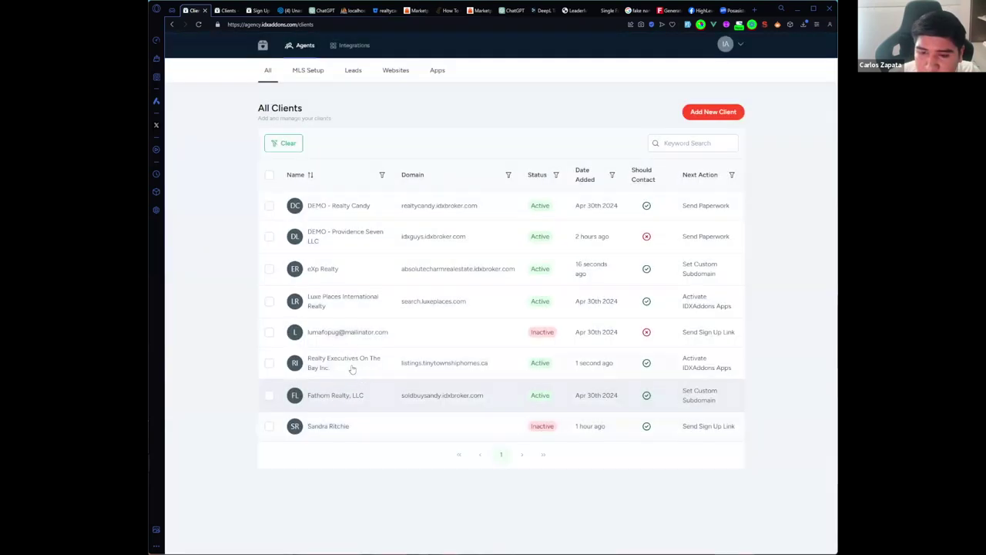
pyautogui.click(349, 368)
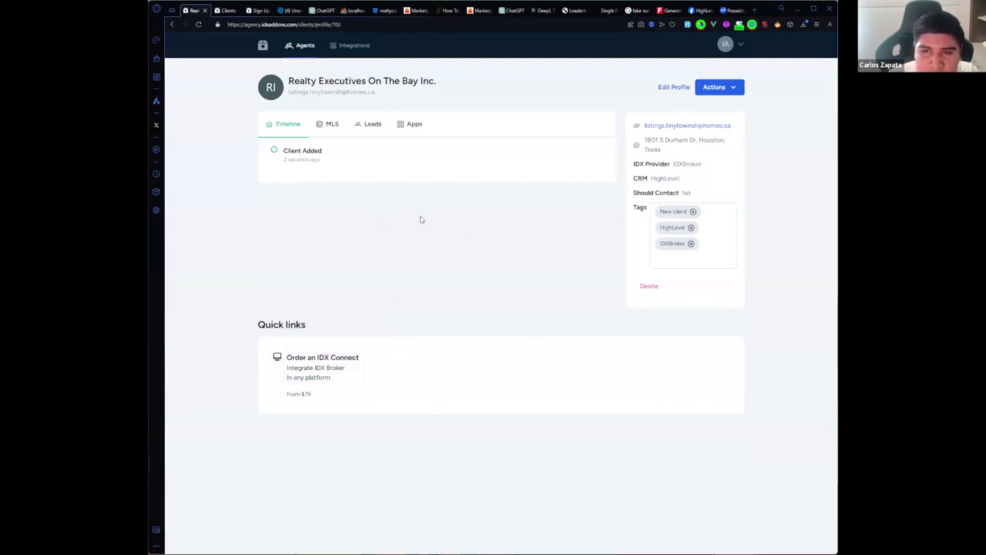
pyautogui.click(332, 128)
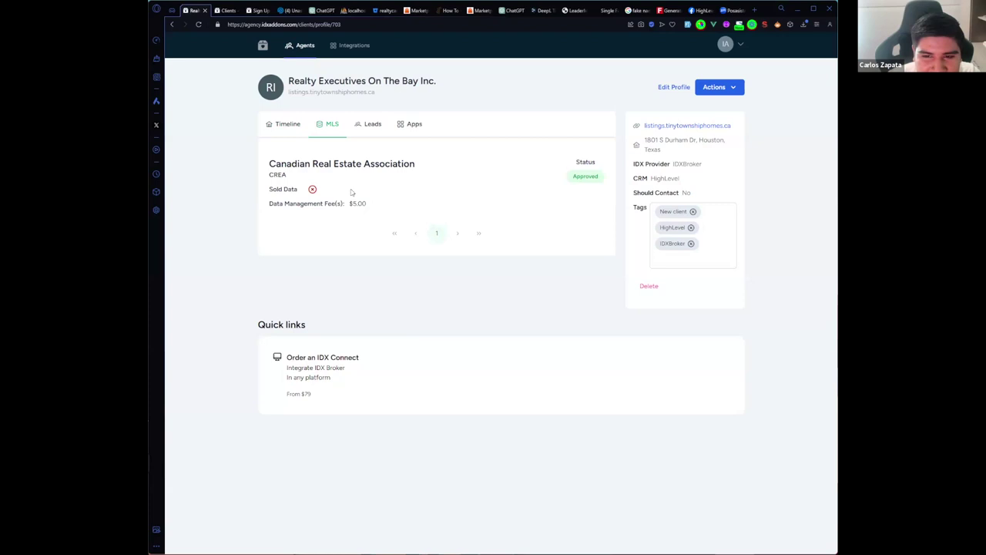
pyautogui.click(371, 126)
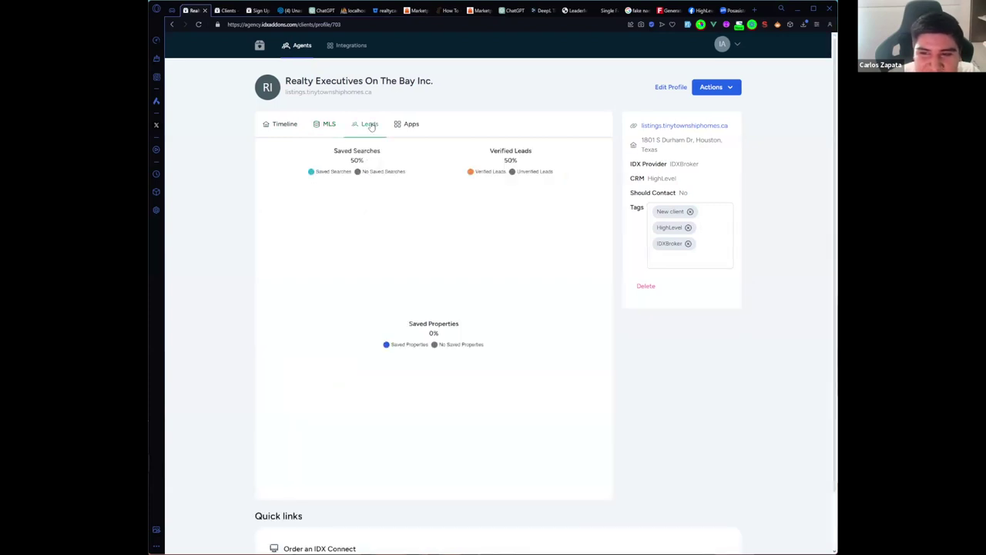
pyautogui.click(413, 124)
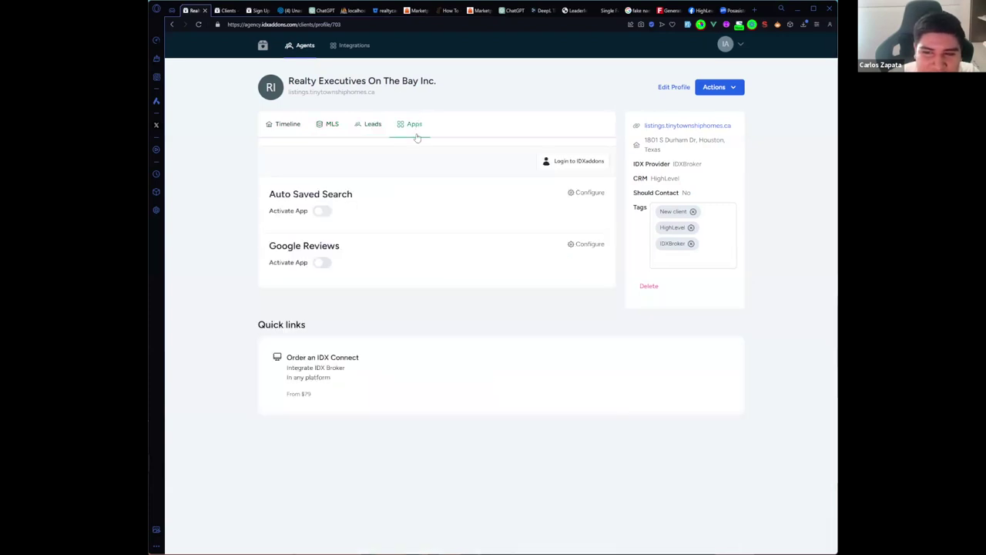
pyautogui.click(289, 126)
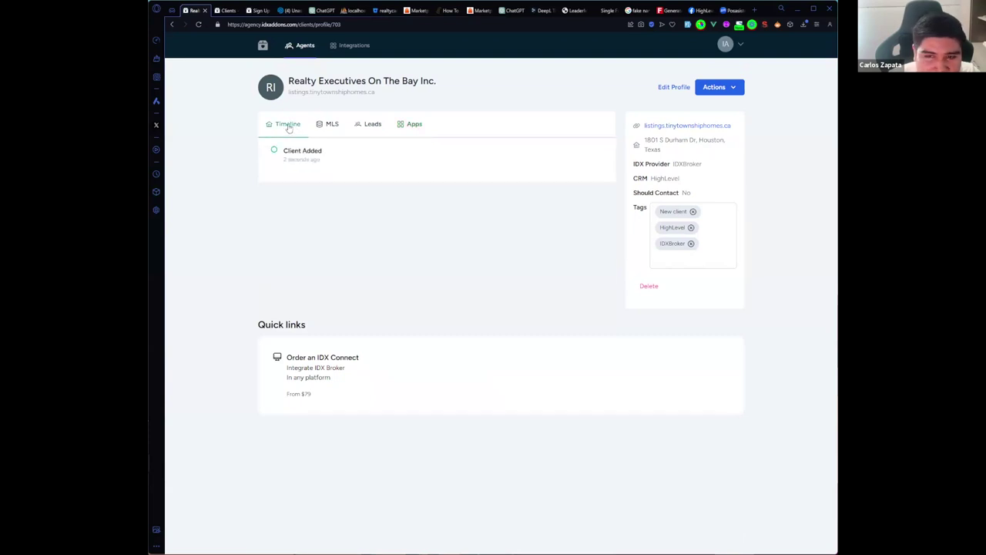
pyautogui.click(302, 48)
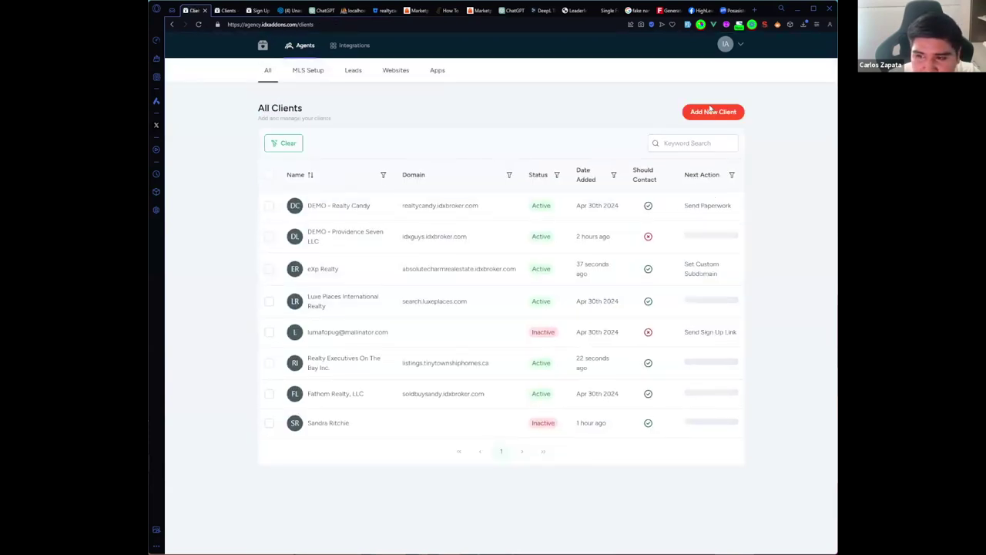
pyautogui.click(711, 110)
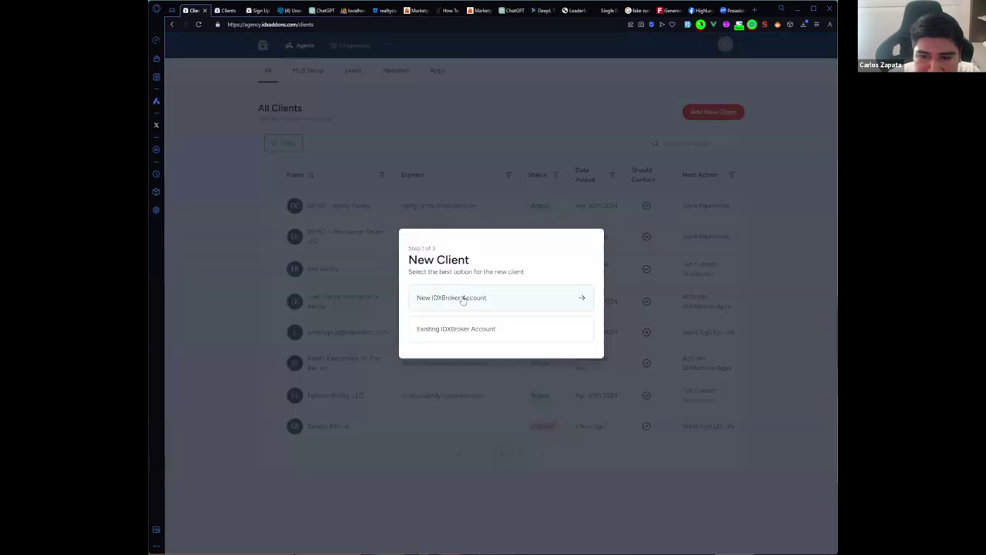
# Create a New IDXBroker Account client signed up by Me, autofilled with sample data, and select its sign-up link.
pyautogui.click(462, 299)
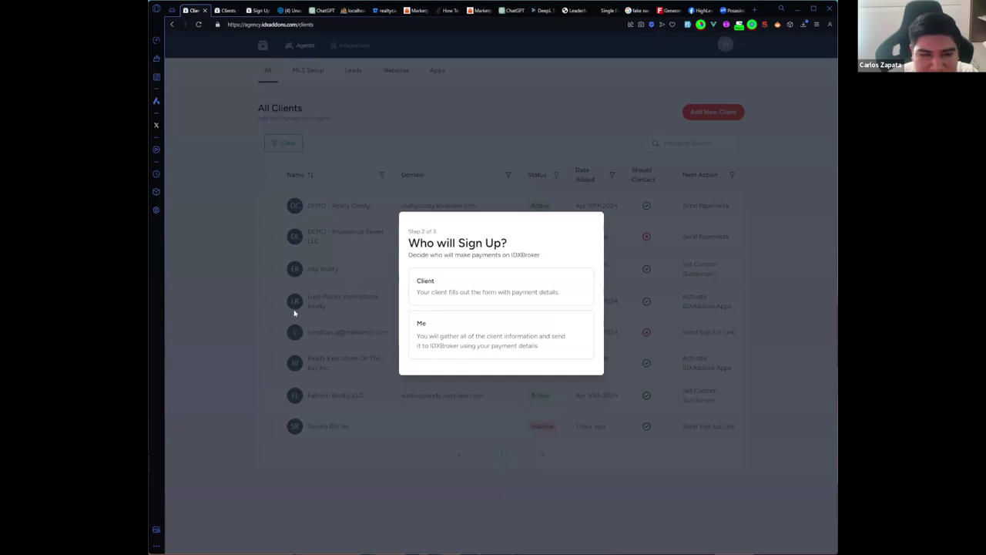
pyautogui.click(470, 332)
pyautogui.rightClick(465, 249)
pyautogui.moveTo(530, 377)
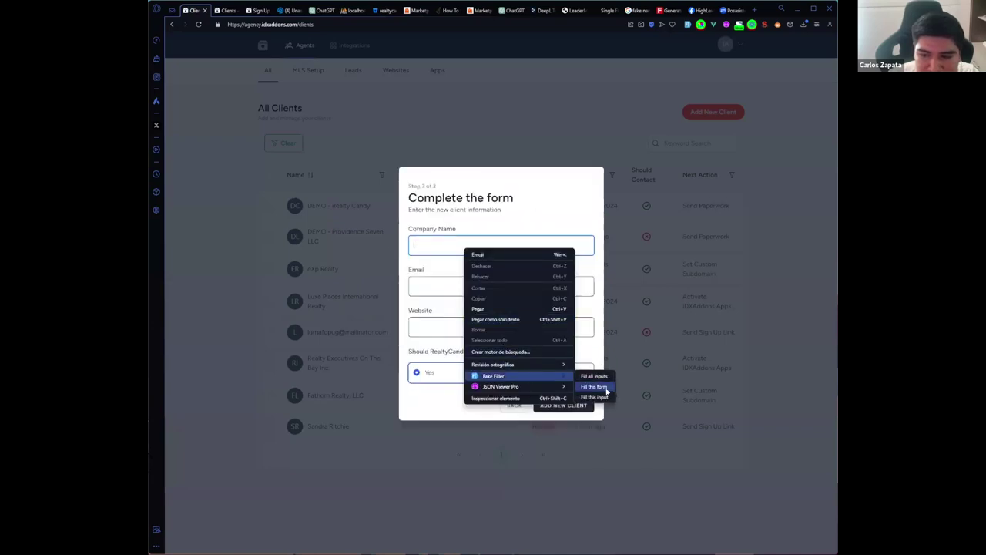
pyautogui.click(593, 387)
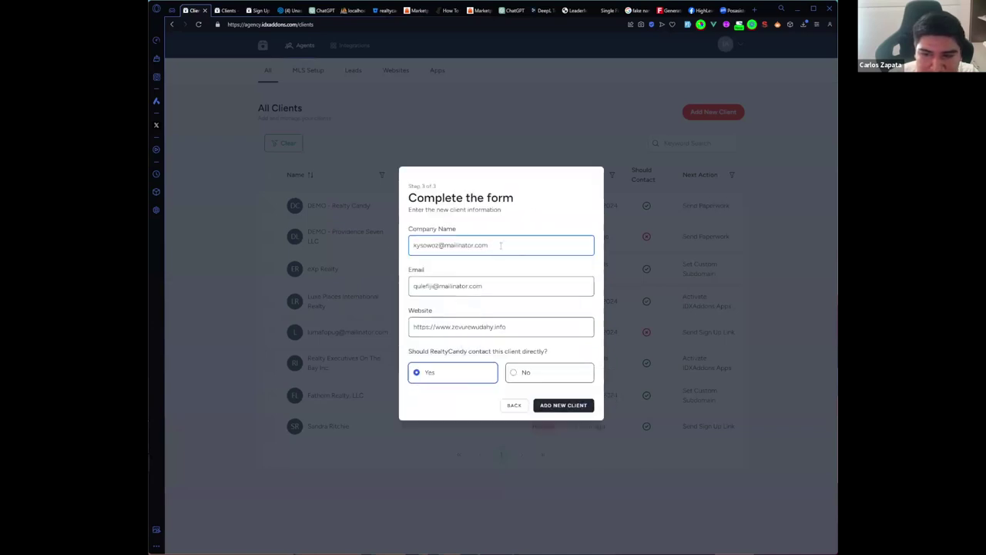
pyautogui.click(560, 406)
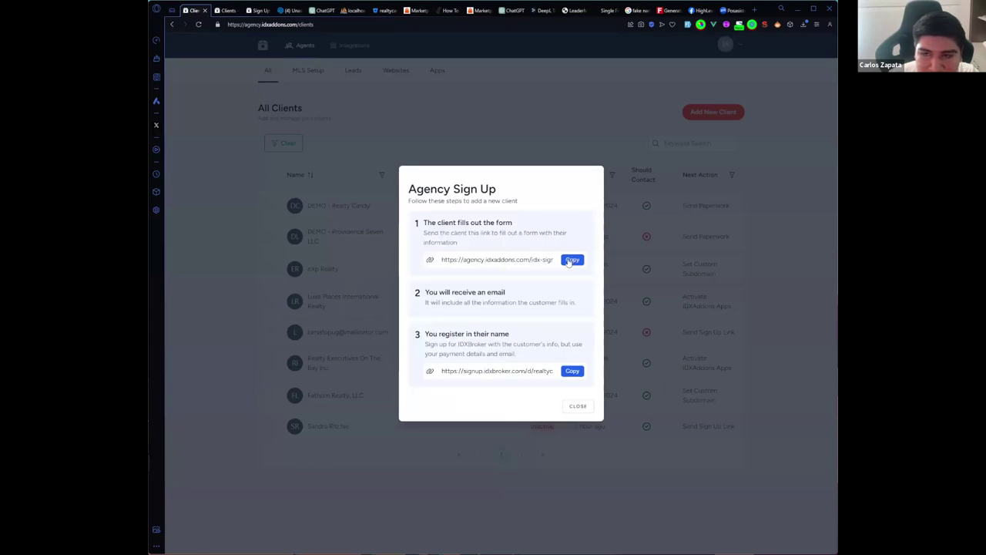
pyautogui.click(525, 262)
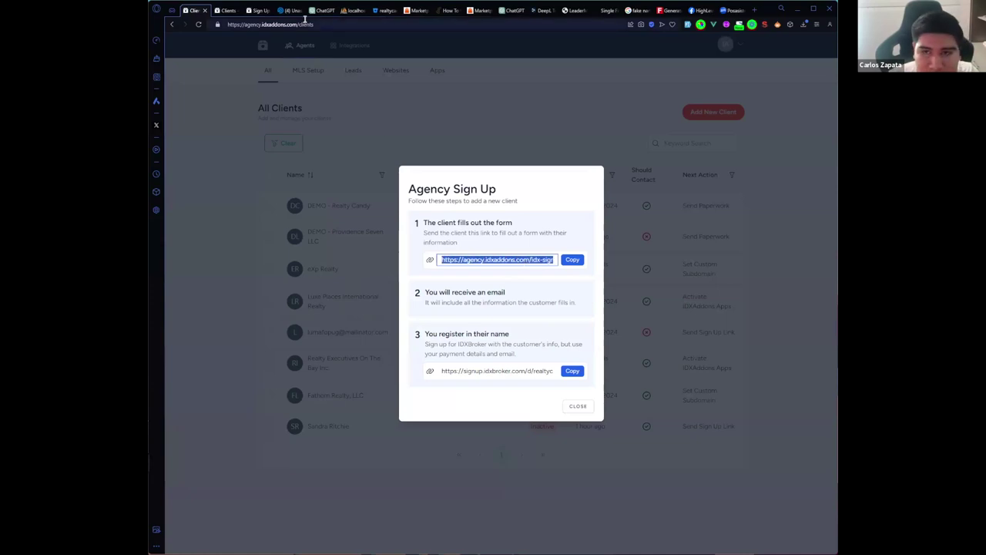
# Load the copied client sign-up link in a new tab to show the IDX Broker Platinum order form.
pyautogui.click(754, 10)
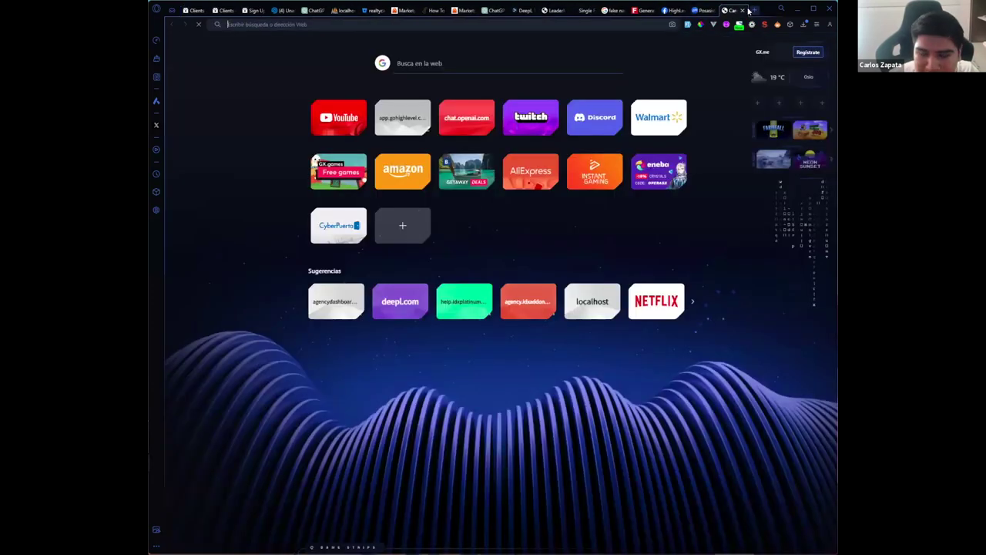
pyautogui.write('https://agency.idxaddons.com/idx-sign-up/430c3626b879b4005d41b8a46172e0c0')
pyautogui.press('Return')
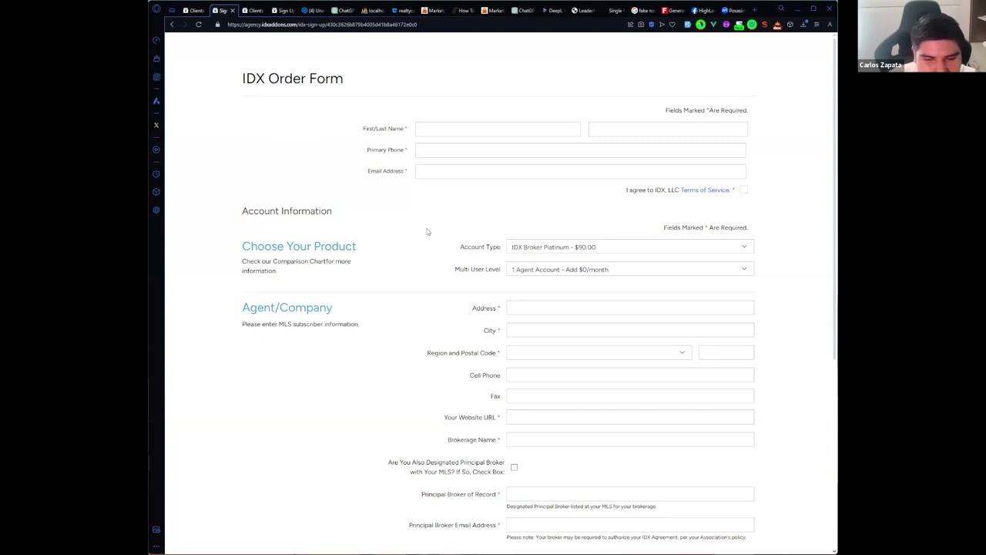
pyautogui.scroll(-3, 430, 232)
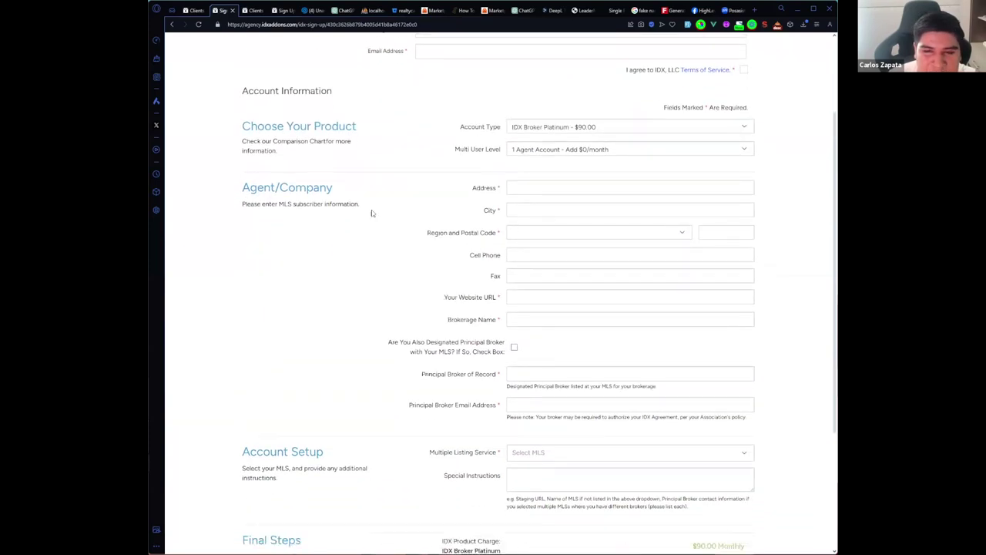
# Return to the clients tab, close the Agency Sign Up dialog, and bring up the HighLevel integration page.
pyautogui.click(191, 10)
pyautogui.click(618, 152)
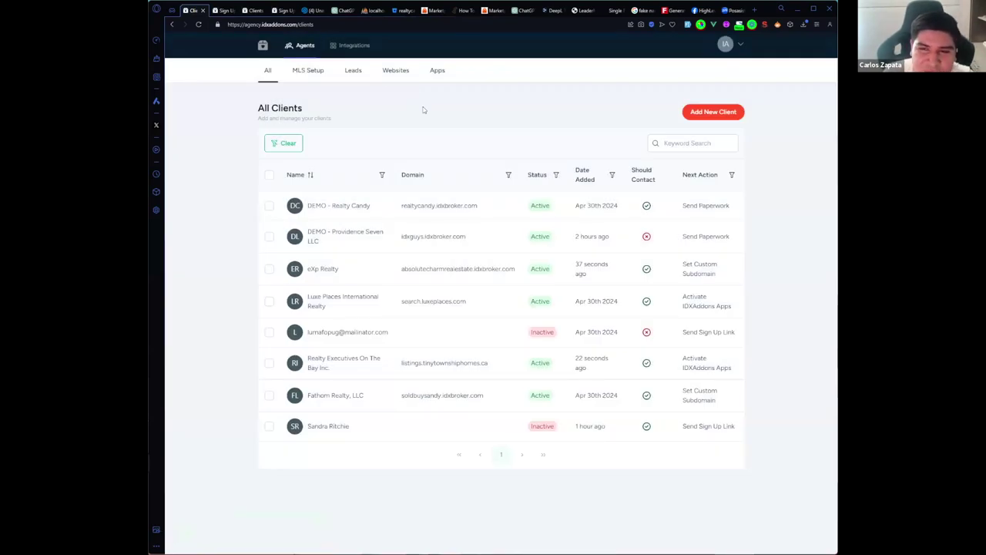
pyautogui.click(354, 45)
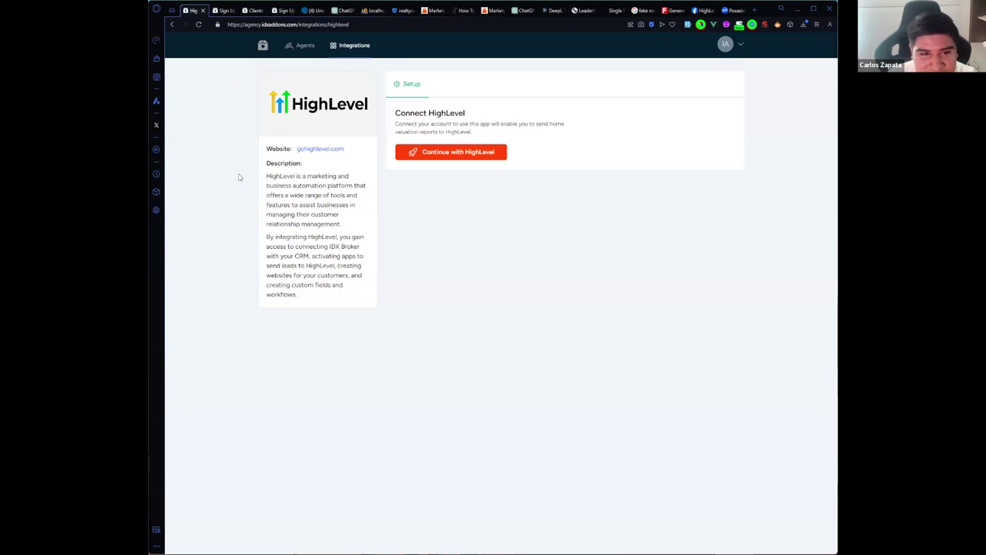
# Go back to the All Clients table via Agents, now listing nine clients.
pyautogui.click(302, 48)
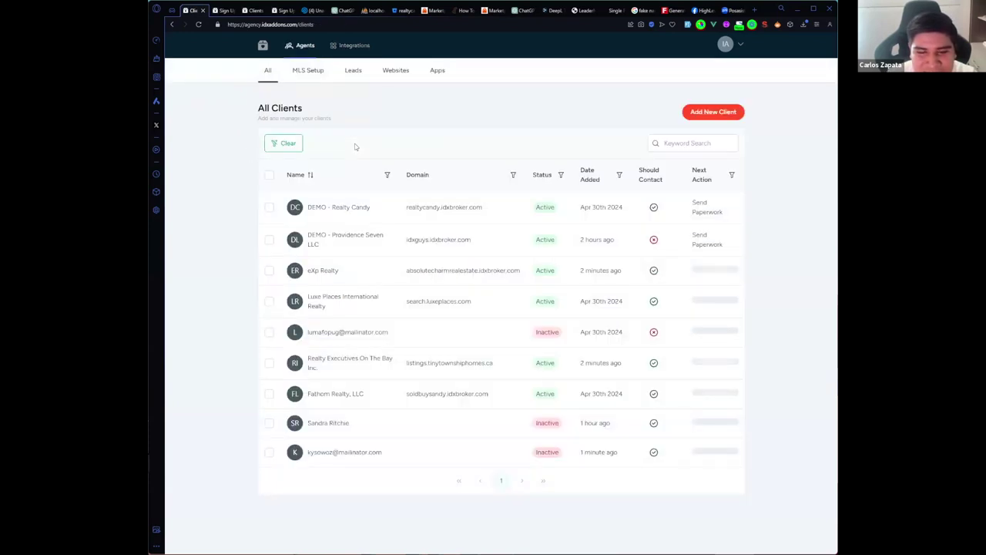